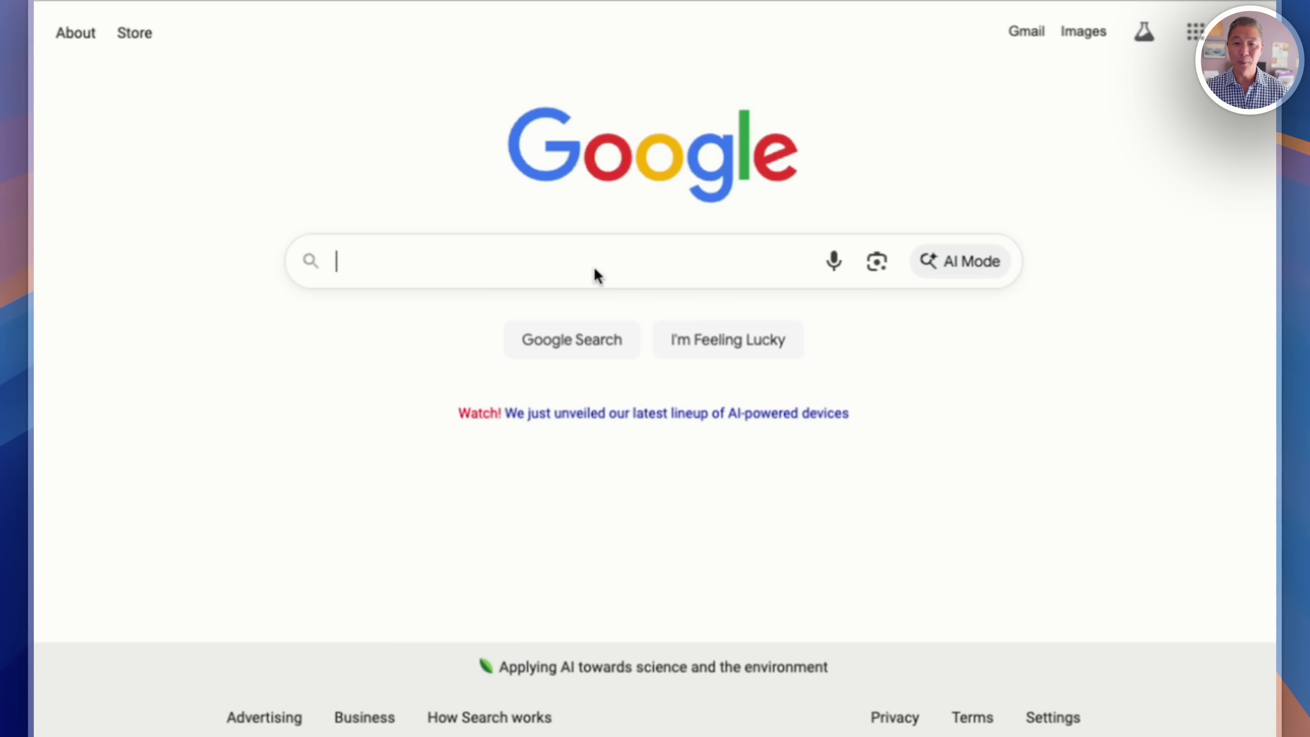
Search Google for 'open ai'.
text(open ai)
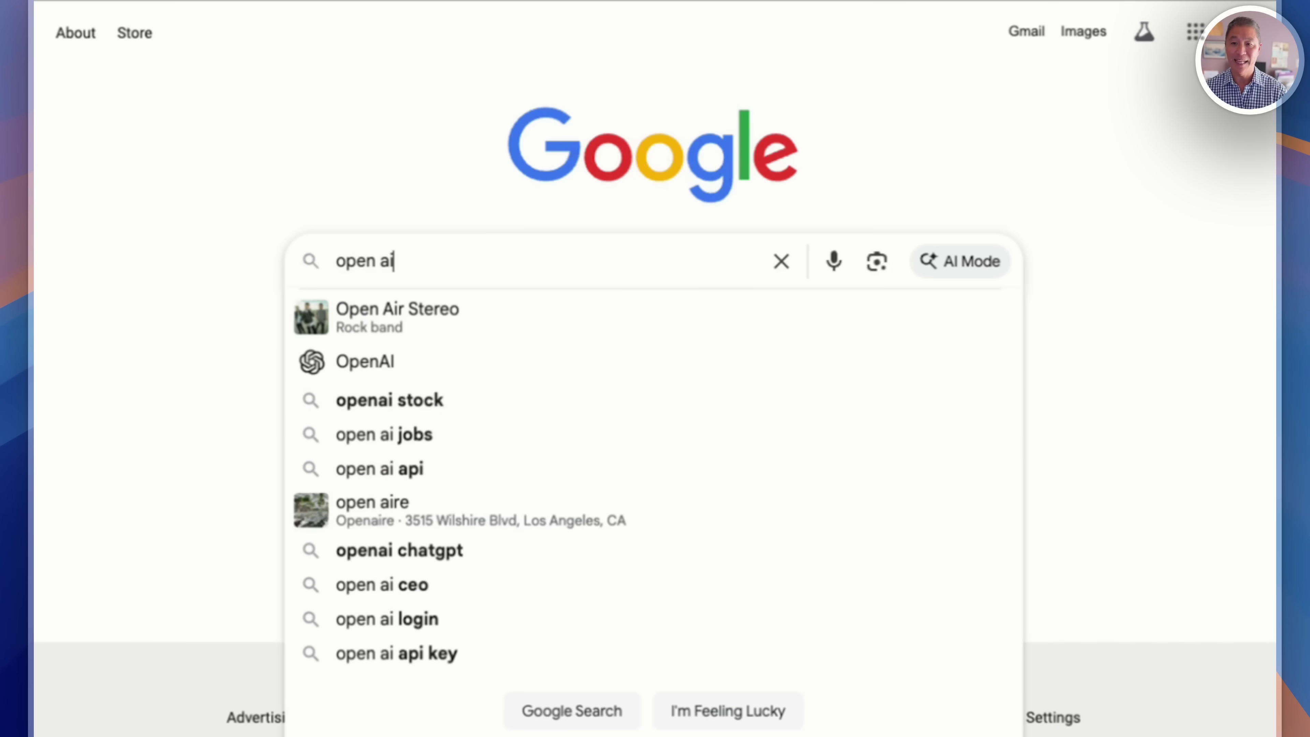
key(Return)
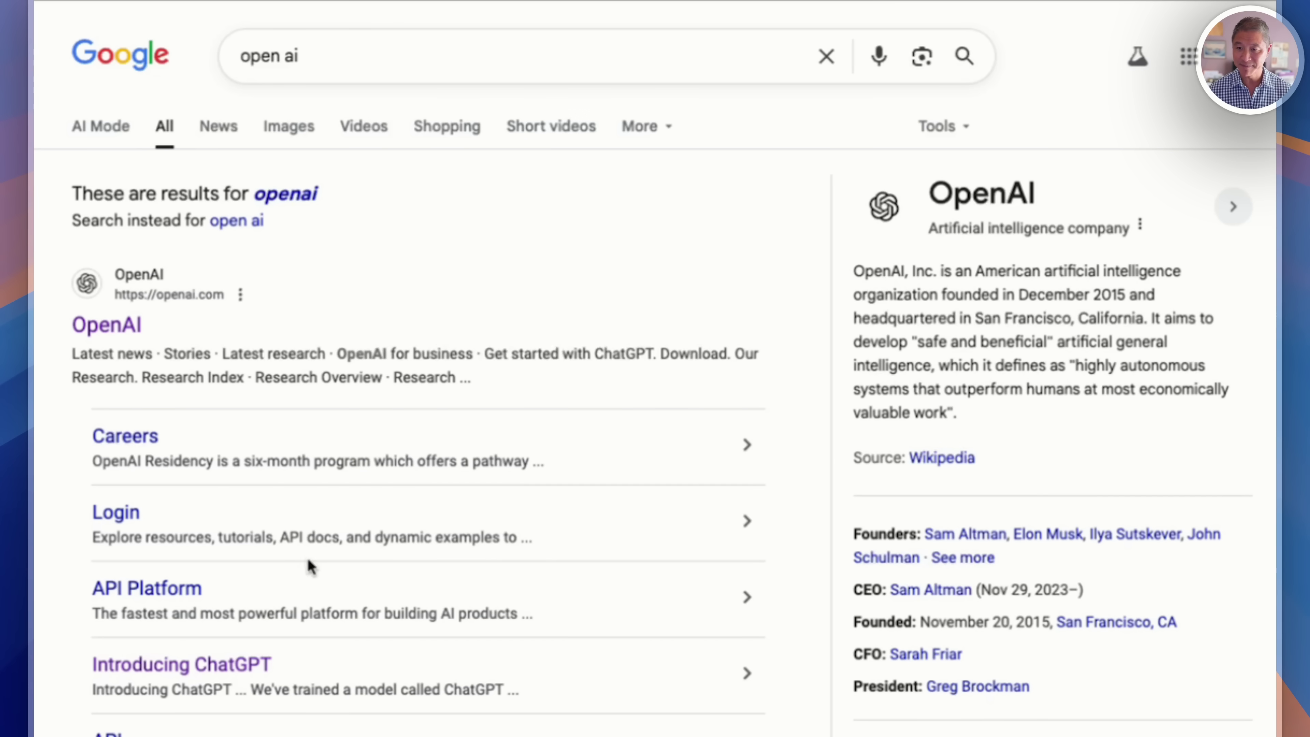
Open the openai.com result from the Google search listings.
scroll(142, 470, down, 2)
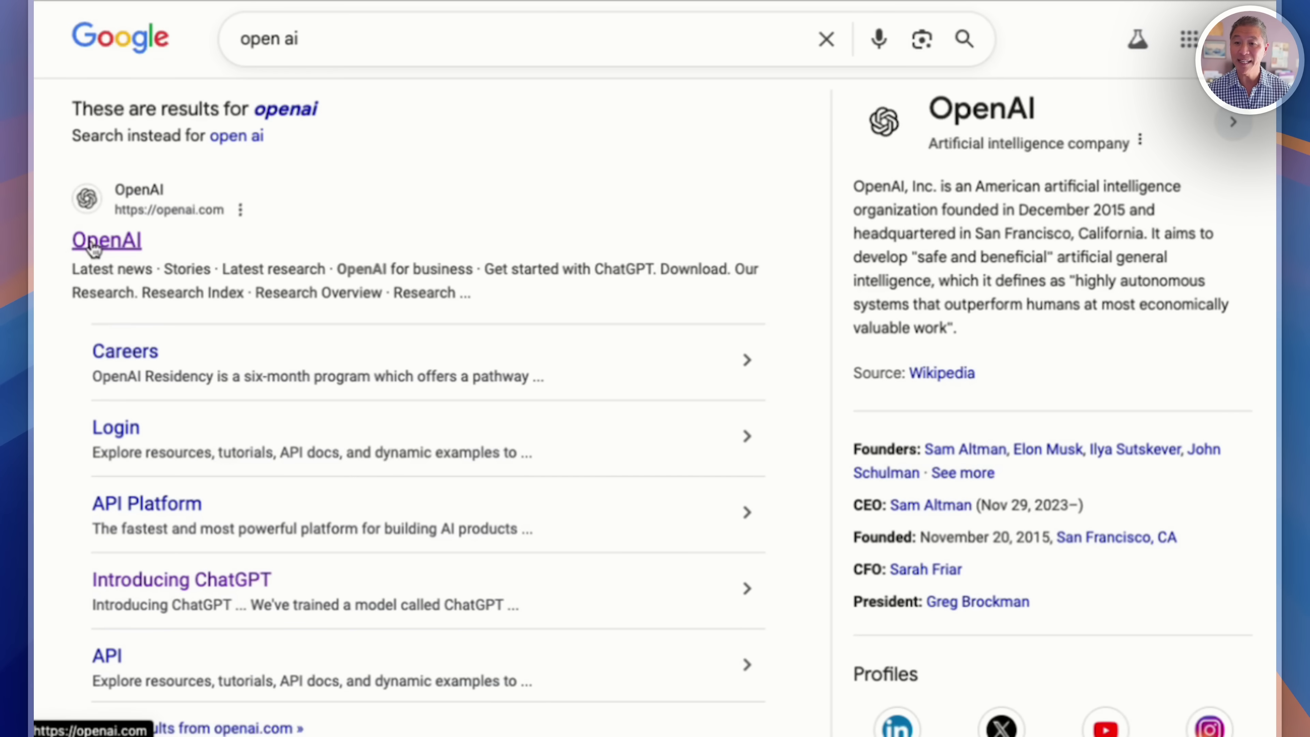
click(93, 242)
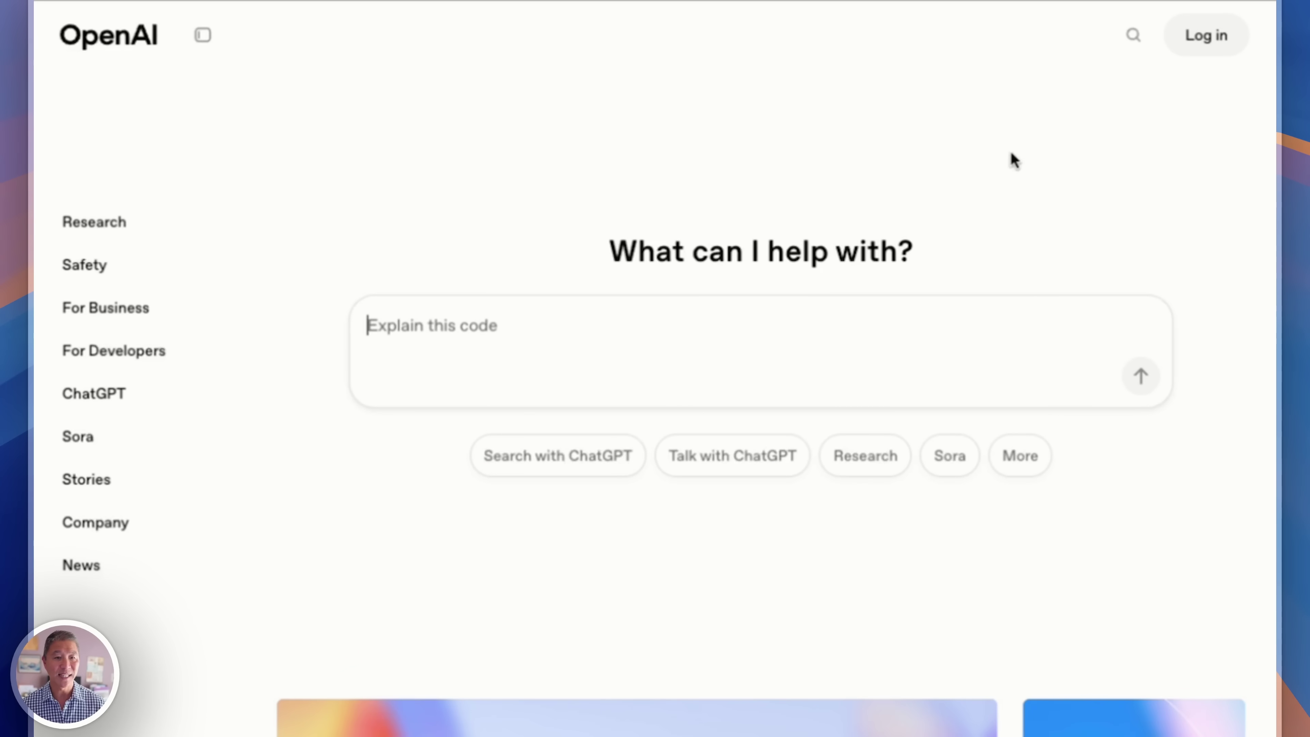
Choose ChatGPT from the OpenAI Log in dropdown to reach its Get started page.
click(1199, 39)
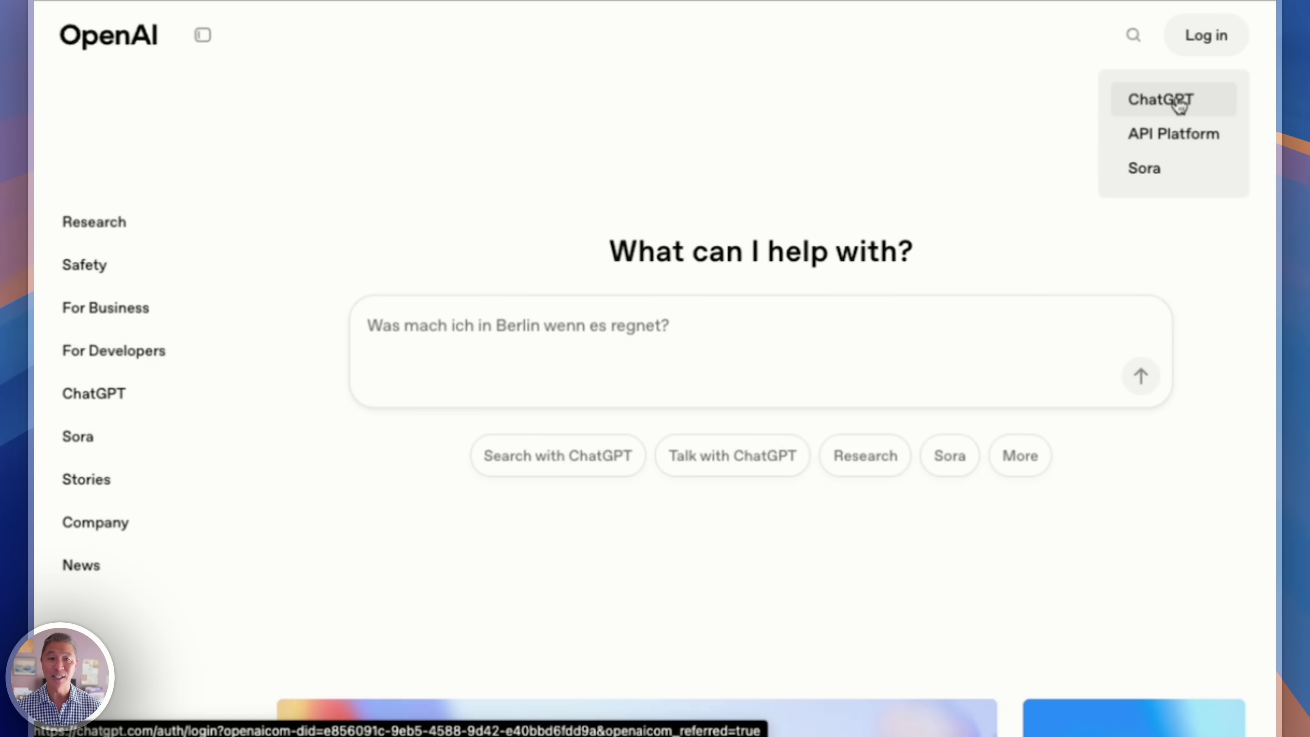
click(1162, 101)
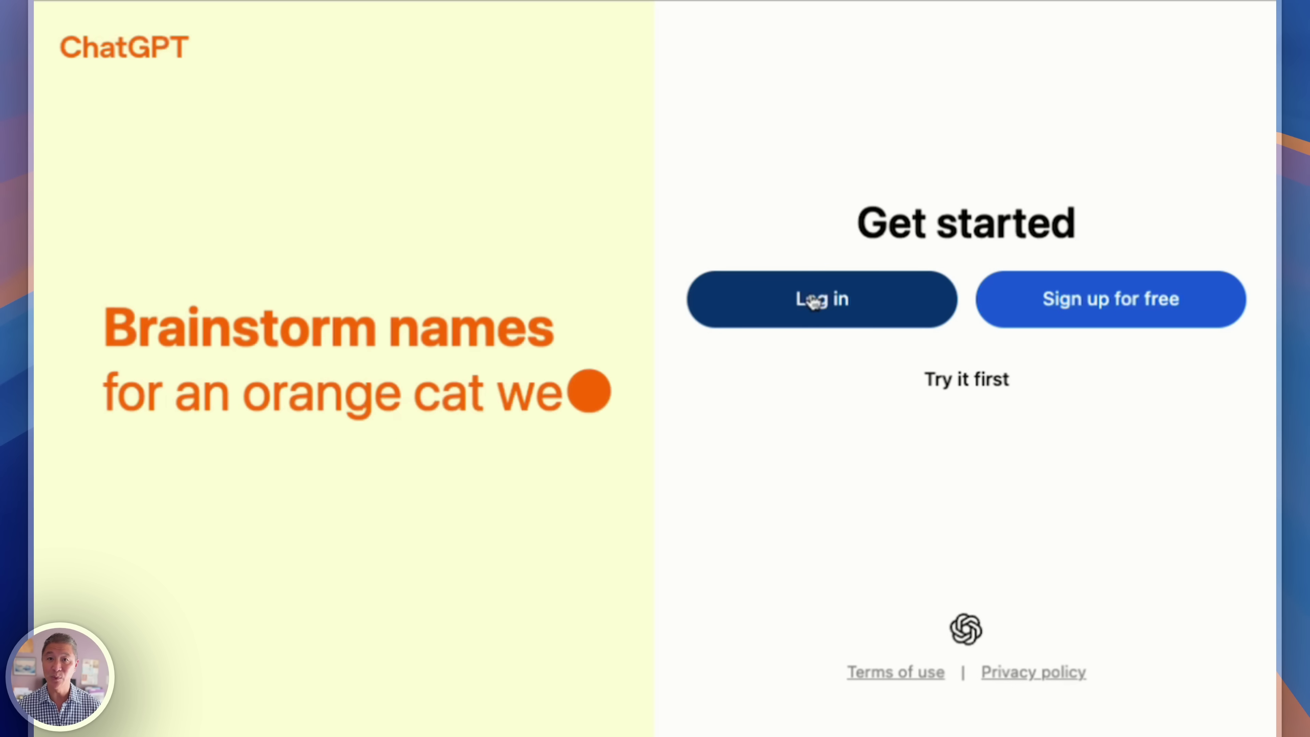
Choose Sign up for free and enter the account's e-mail address.
click(1097, 306)
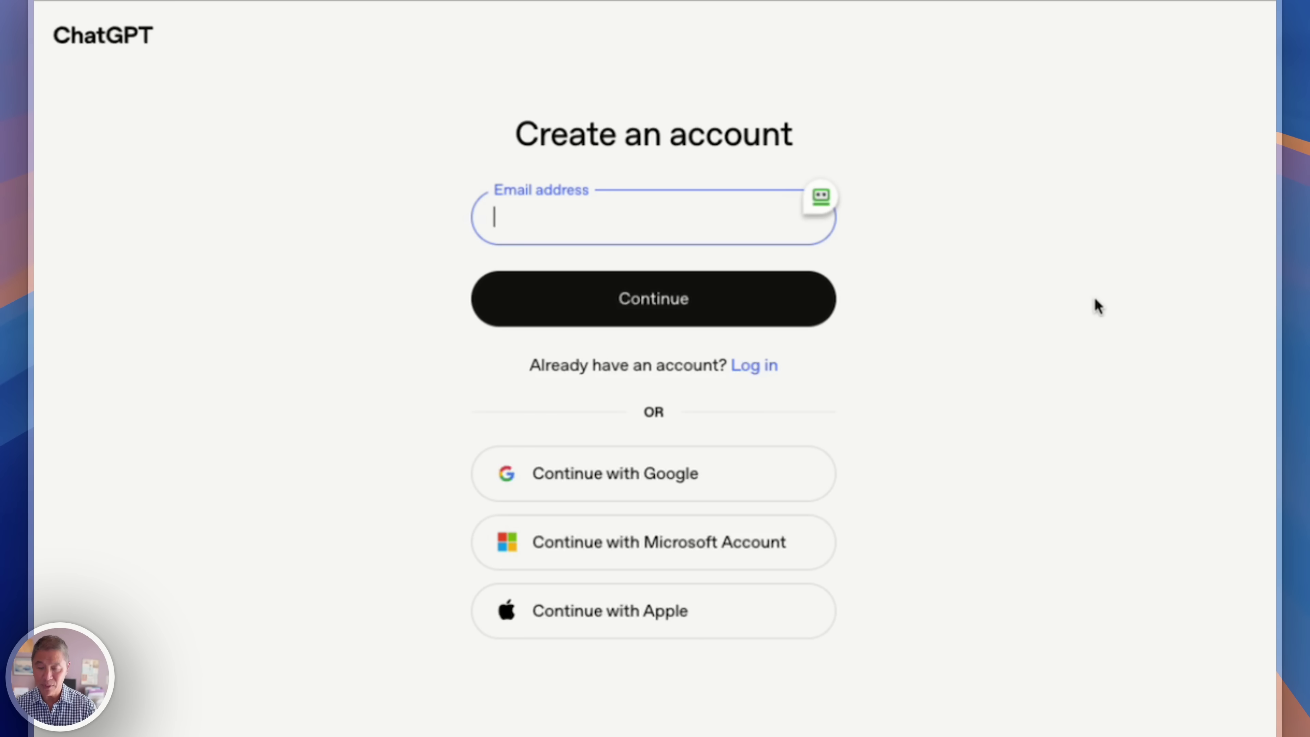
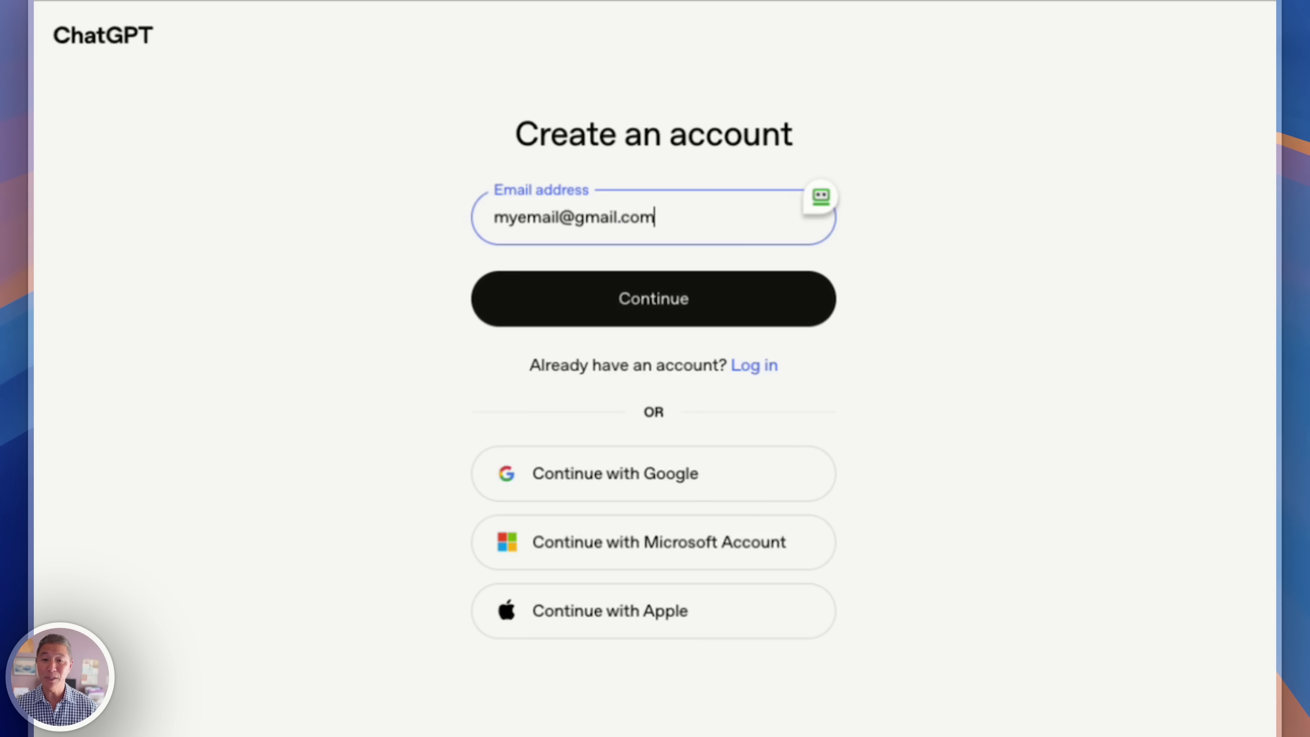
Submit the e-mail address and complete sign-up to reach the empty ChatGPT chat.
click(594, 315)
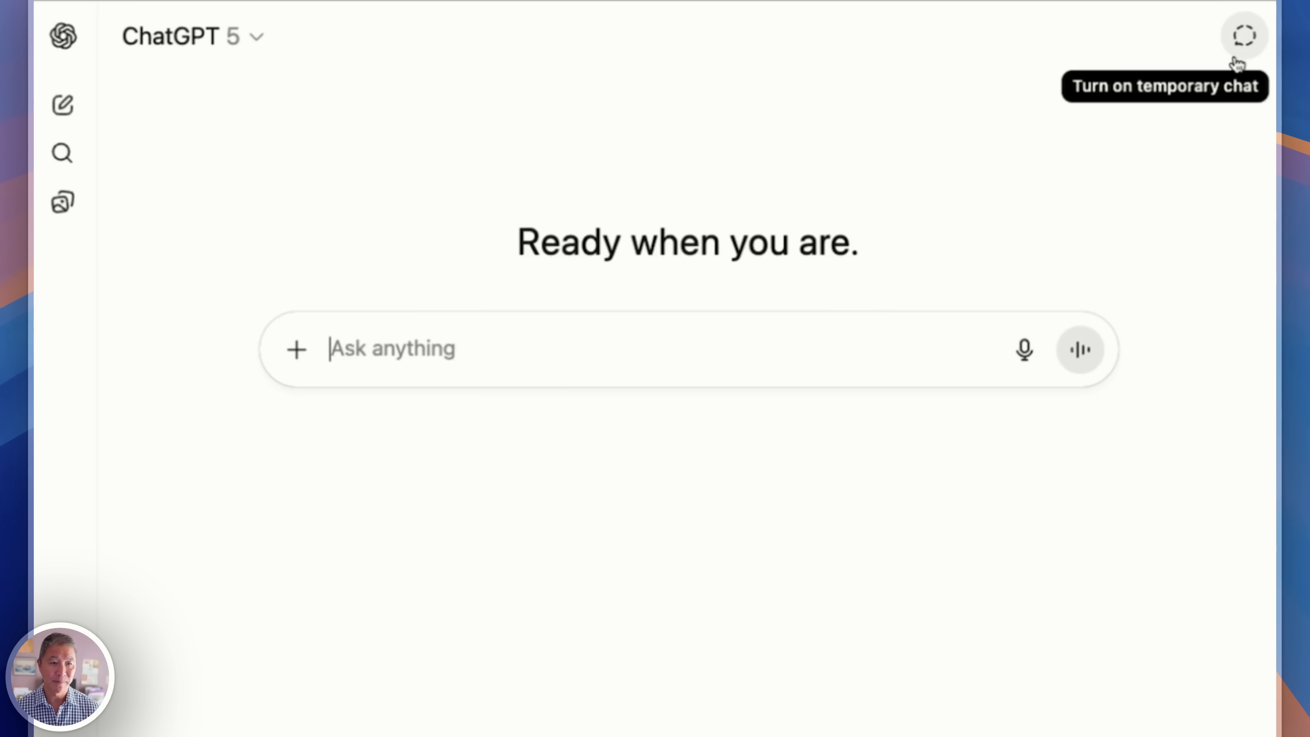
click(1244, 37)
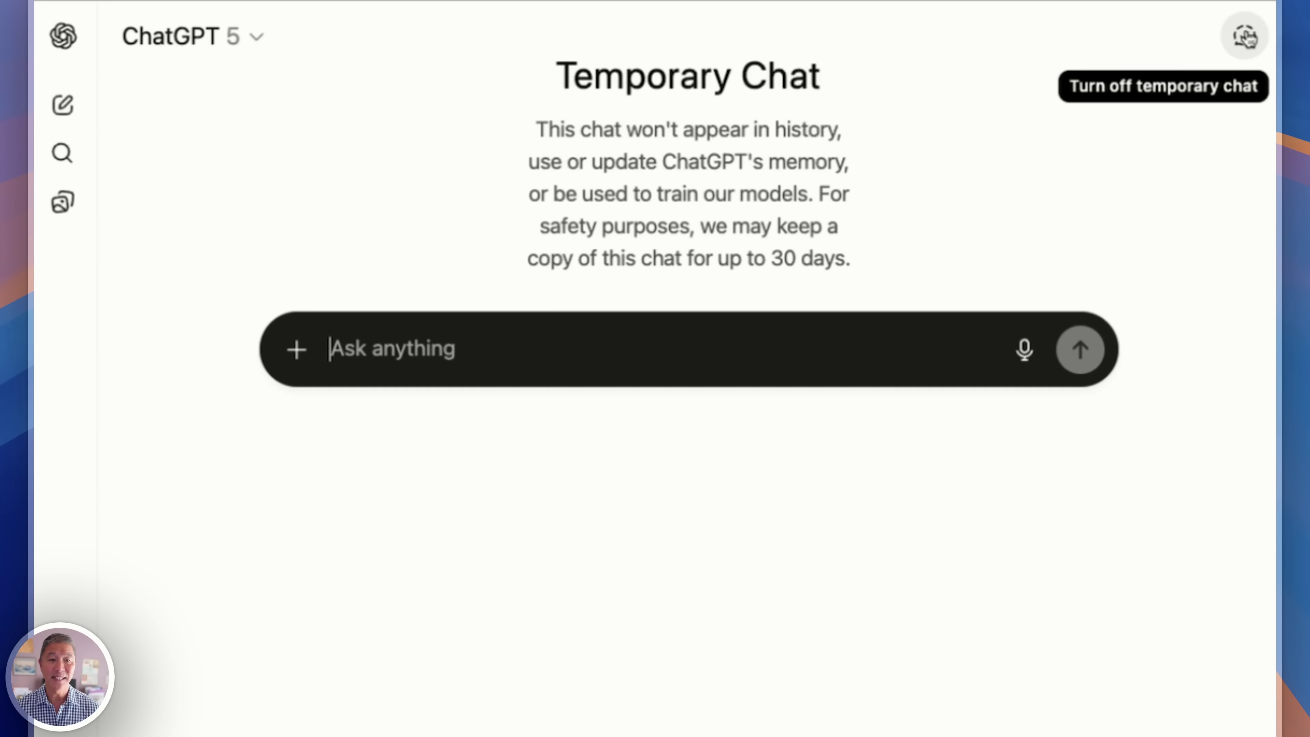
click(1246, 37)
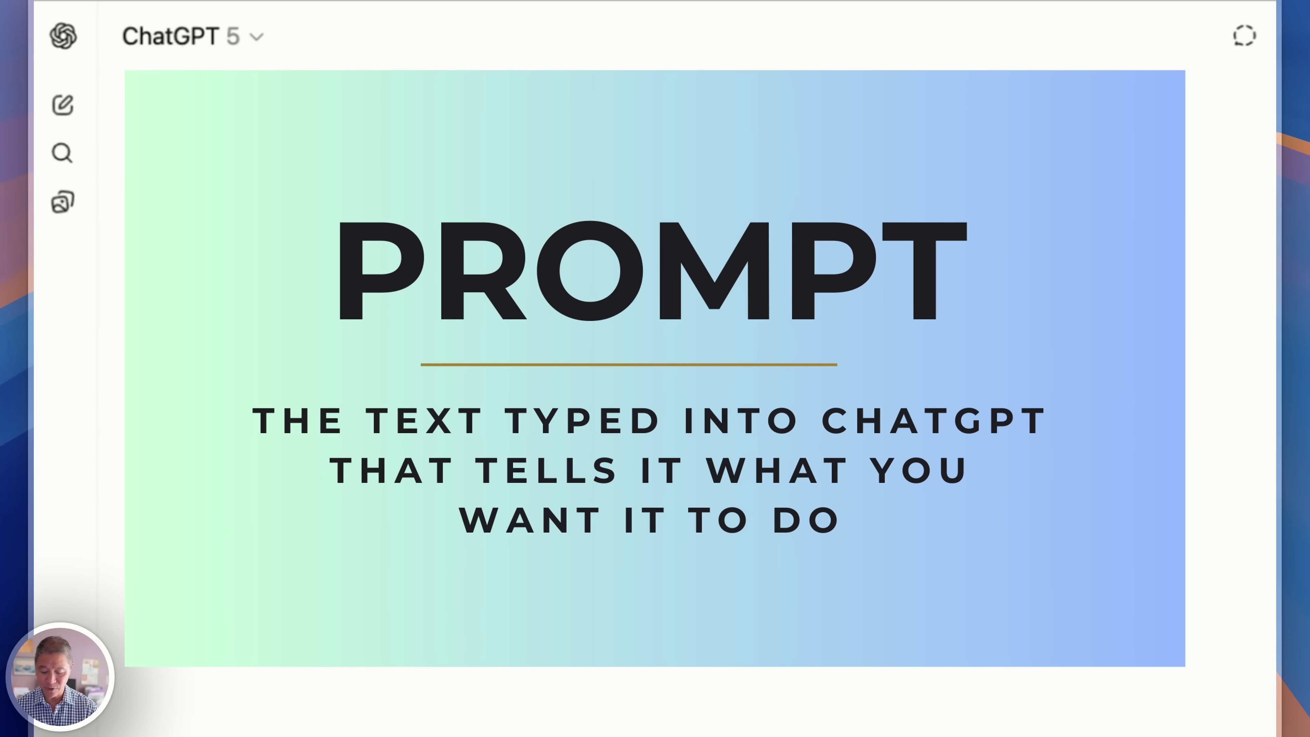
text(what)
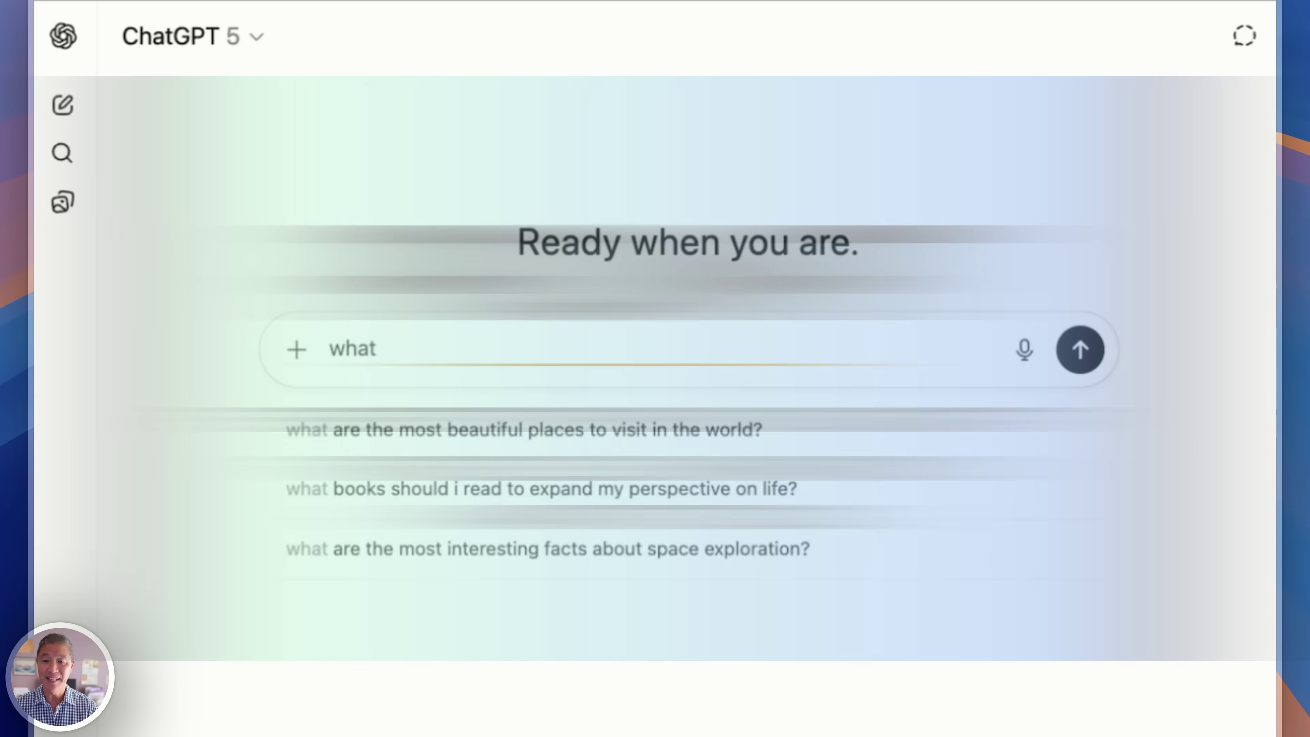
text( i s )
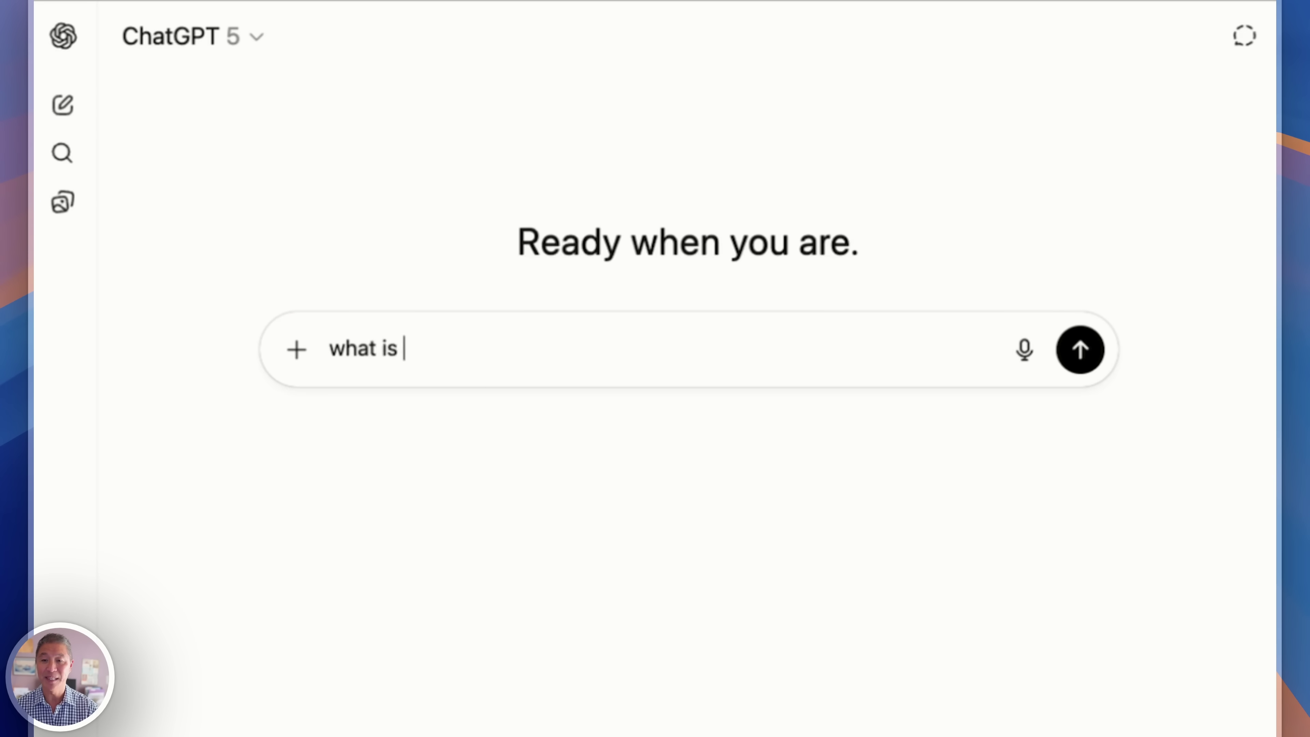
text(in dinner)
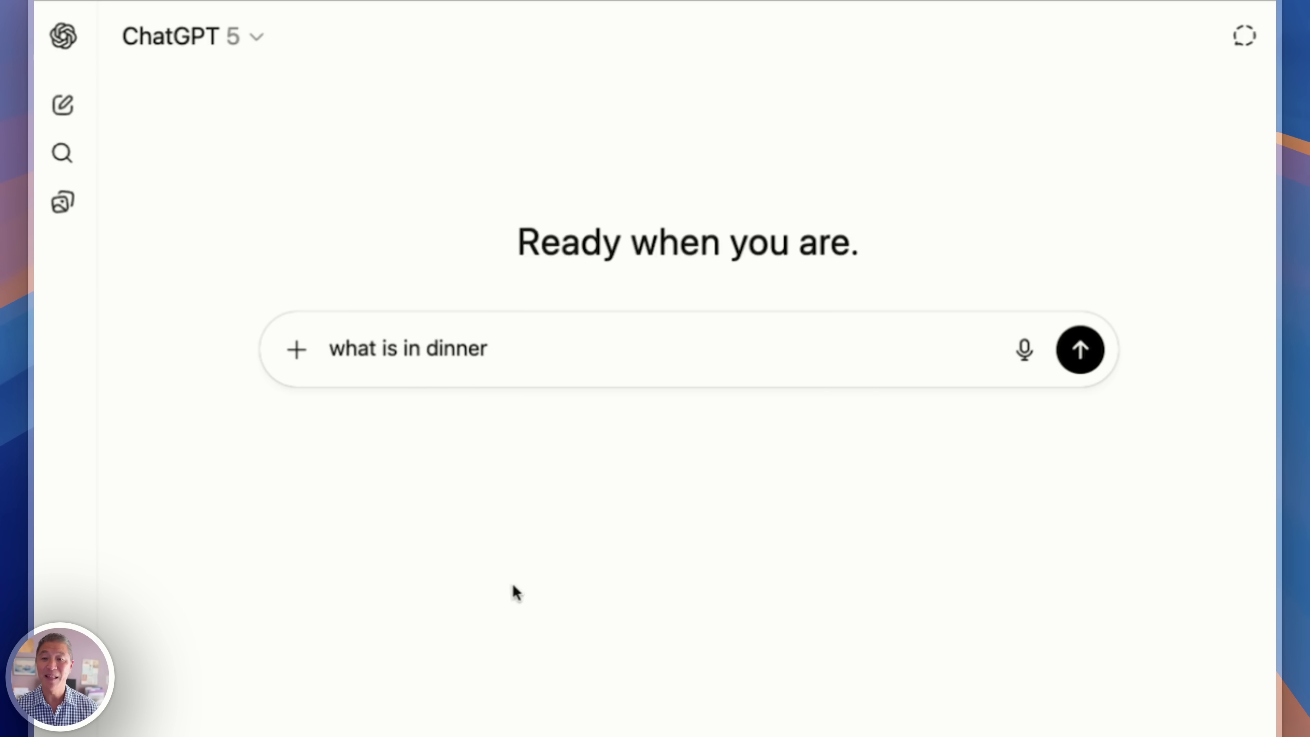
double_click(520, 348)
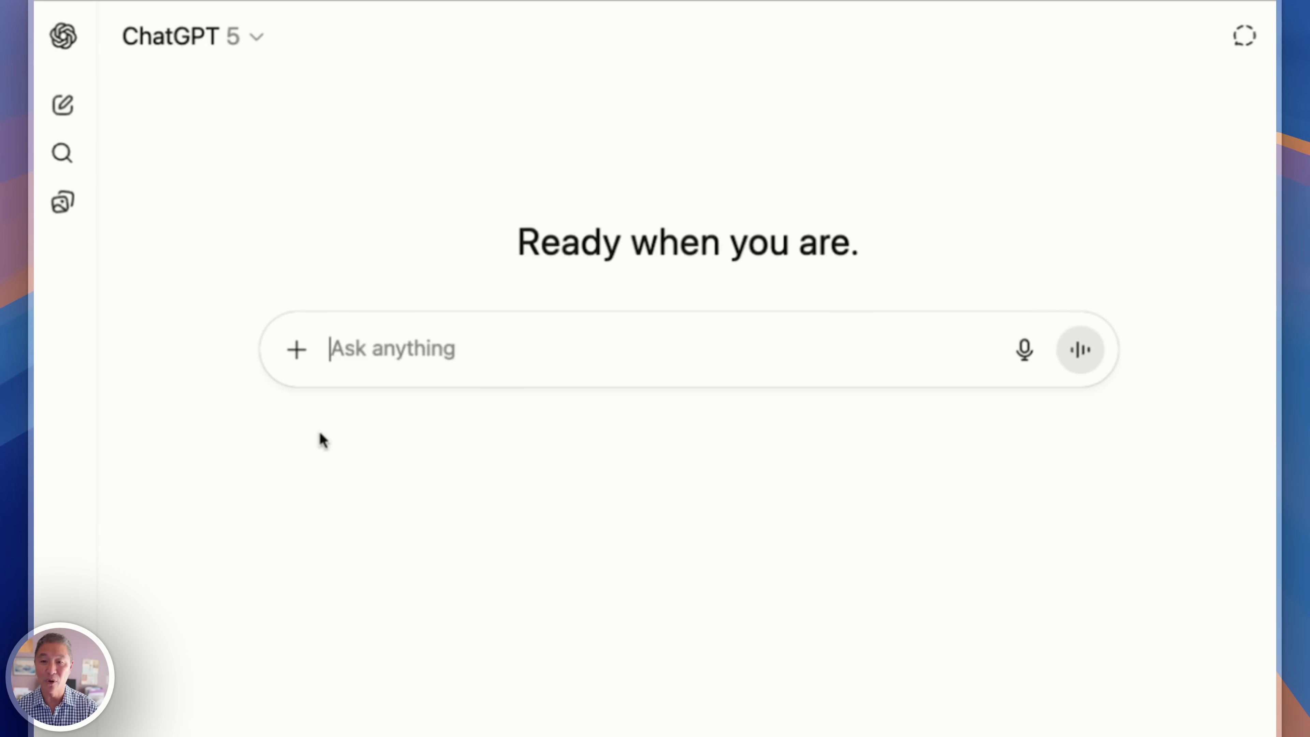
text(What are 3 easy dinners I can make this week with chicken?")
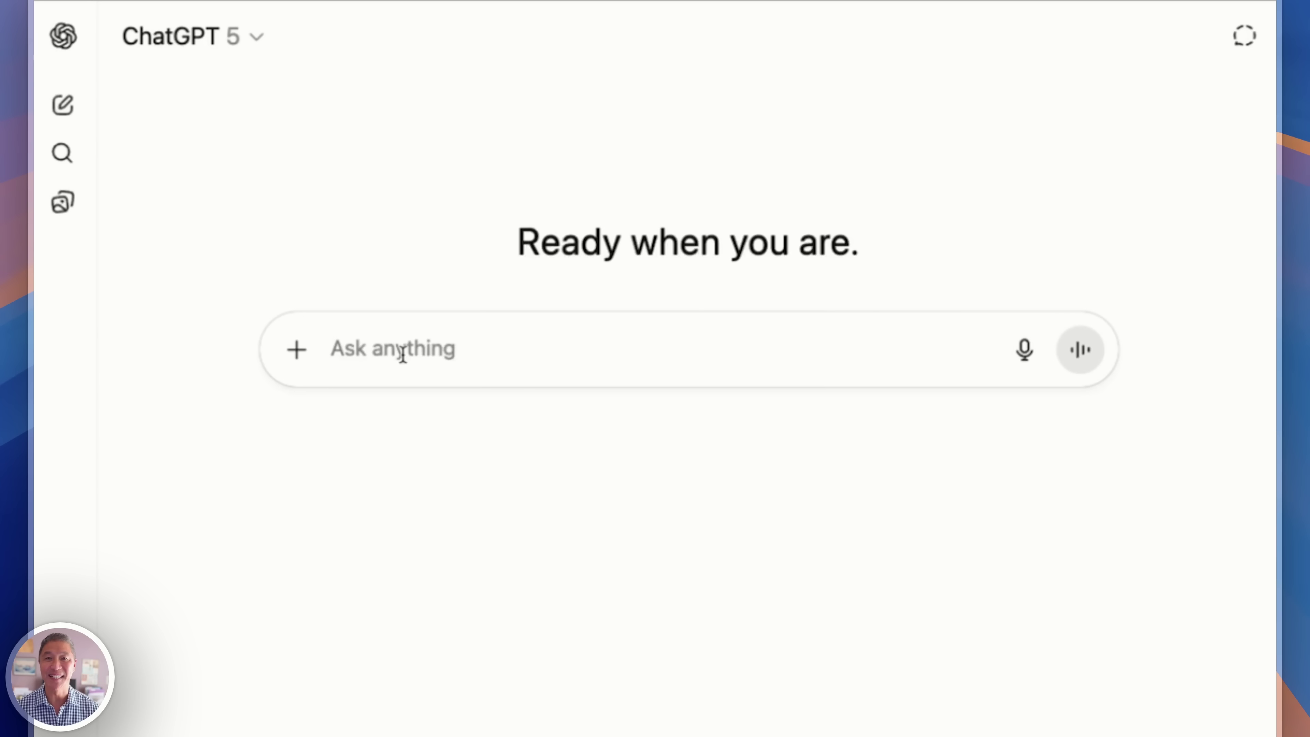
Ask 'Explain Medicare in simple terms for someone over 65' and scroll through the full reply.
text(Explain Medicare in simple terms for someone over 65)
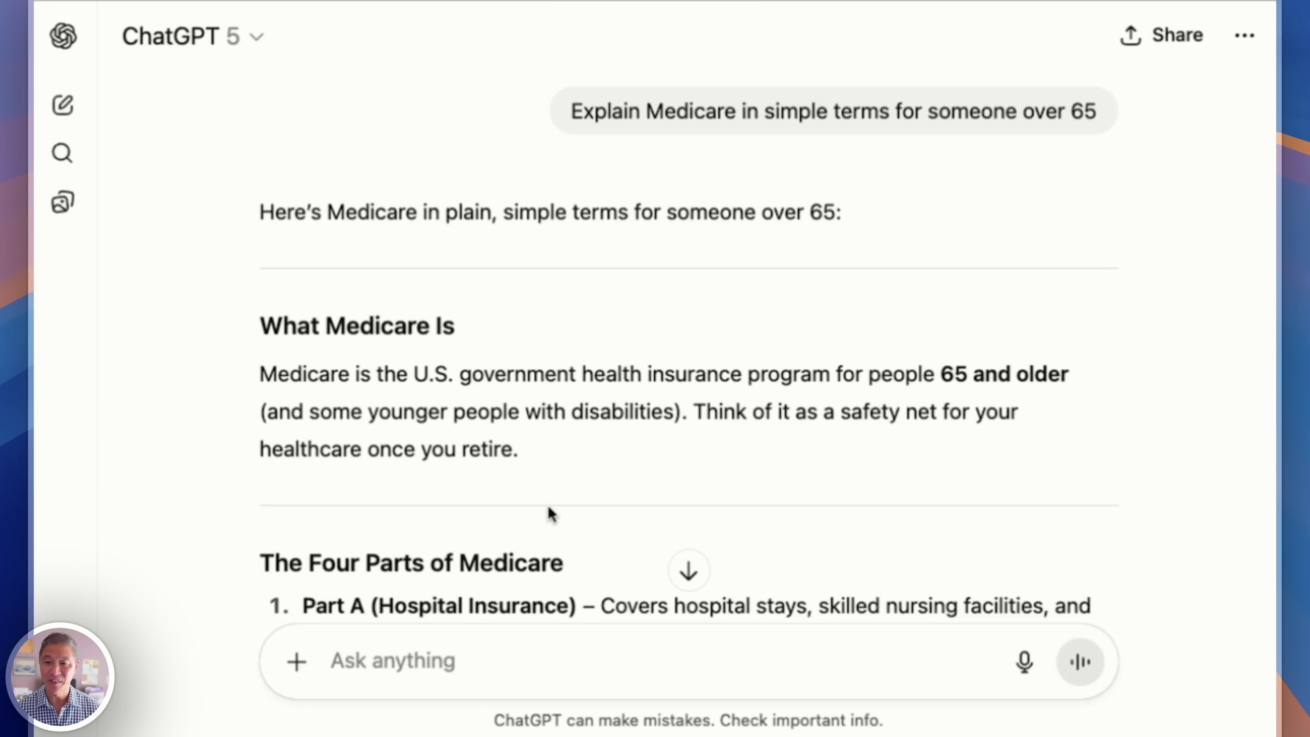
scroll(548, 508, down, 3)
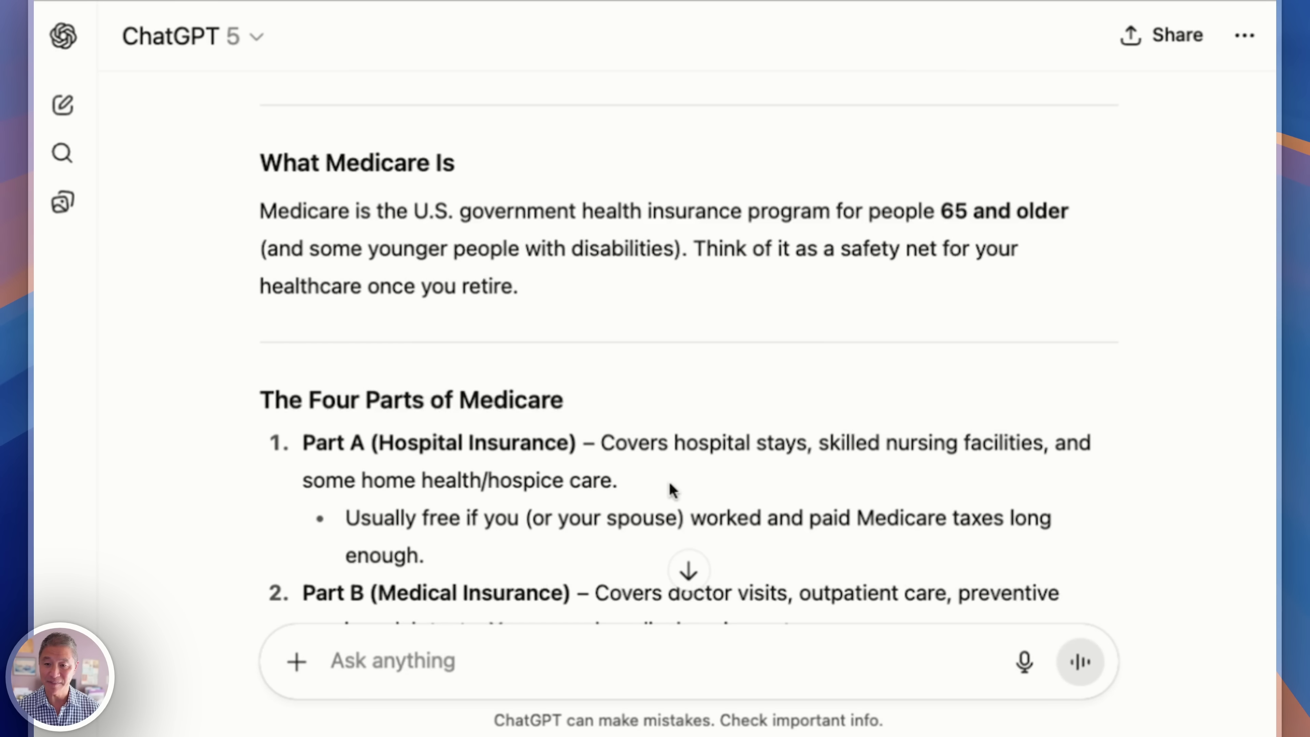
scroll(673, 491, down, 5)
scroll(380, 509, down, 8)
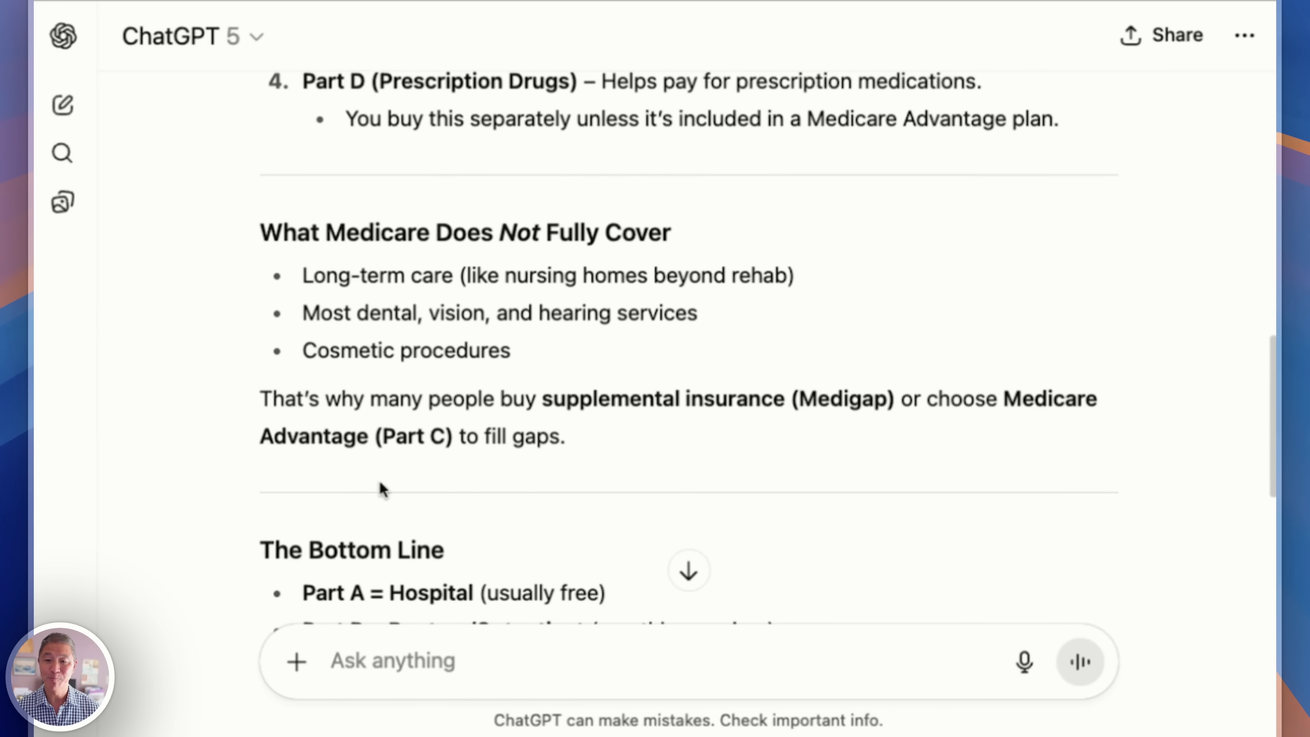
scroll(397, 462, down, 7)
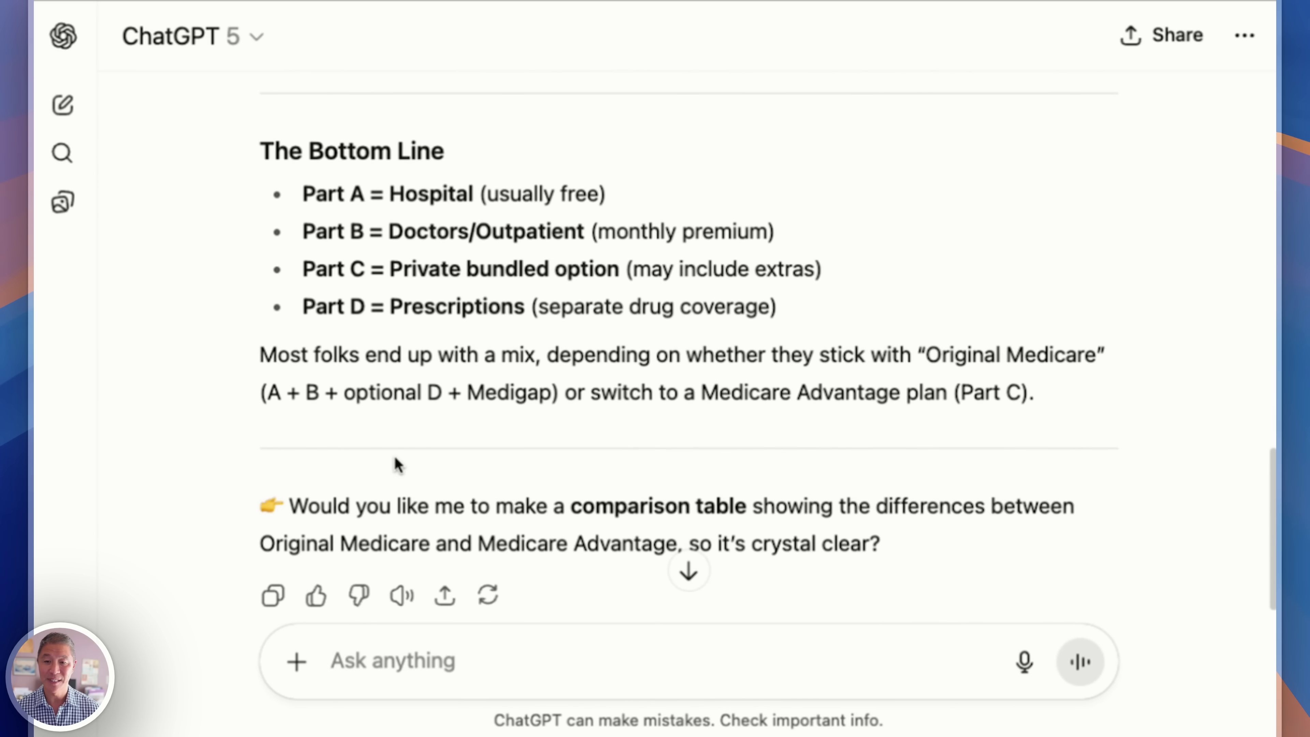
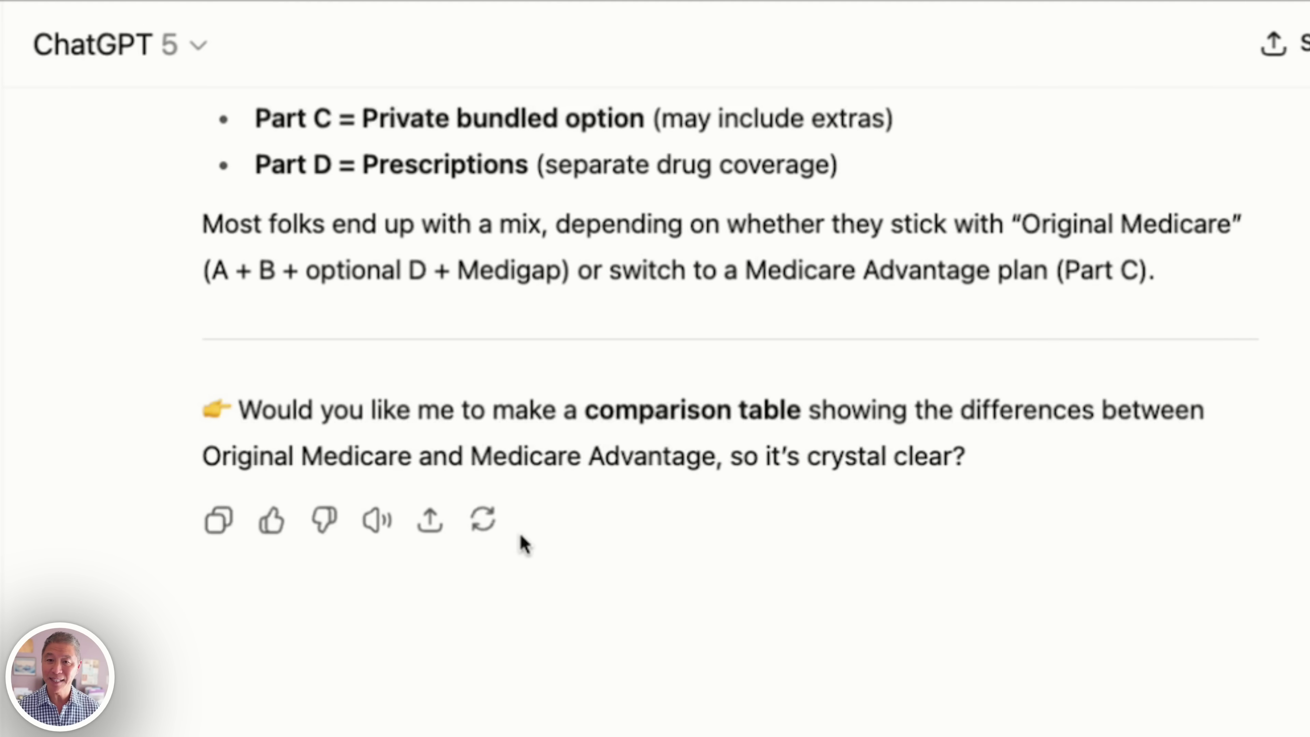
scroll(522, 539, up, 20)
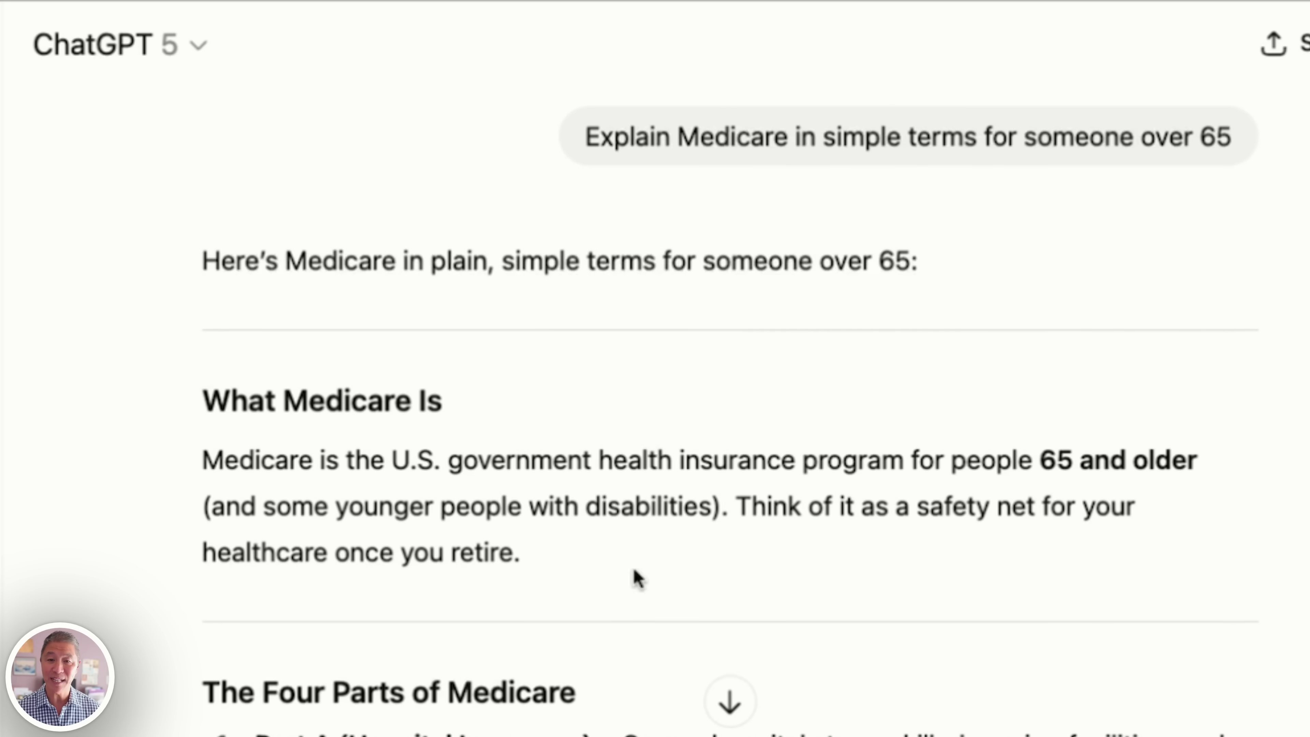
scroll(635, 583, down, 15)
scroll(632, 604, down, 10)
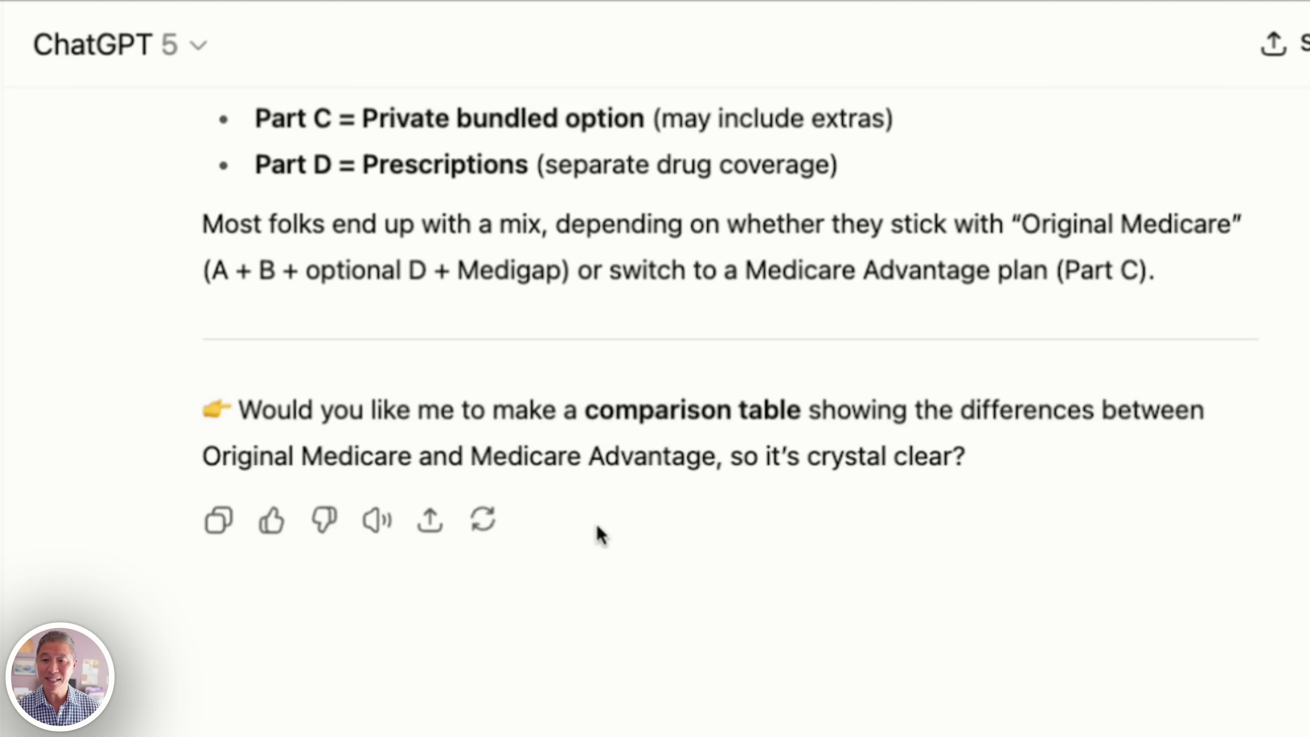
Open the Try again options, type a 'shorter.' change request, then erase it completely.
click(487, 524)
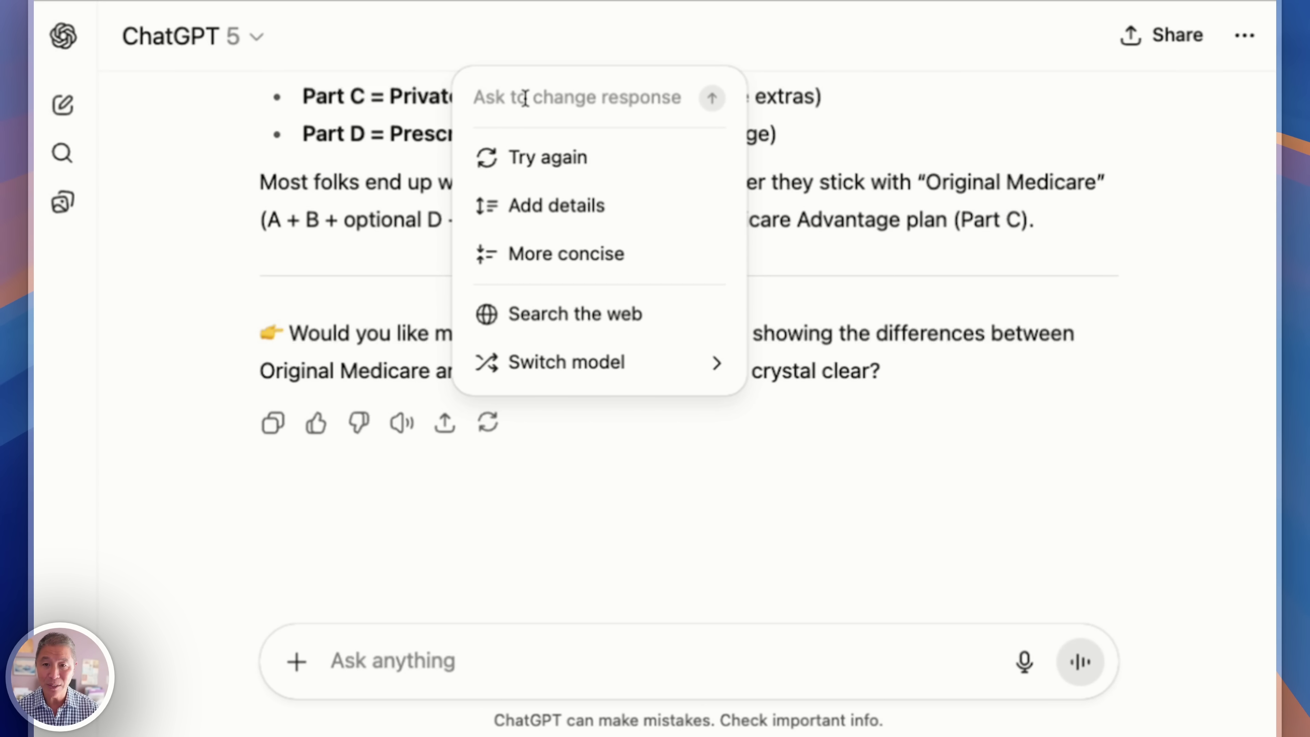
text(longe)
key(BackSpace)
key(BackSpace)
key(BackSpace)
key(BackSpace)
key(BackSpace)
text(s)
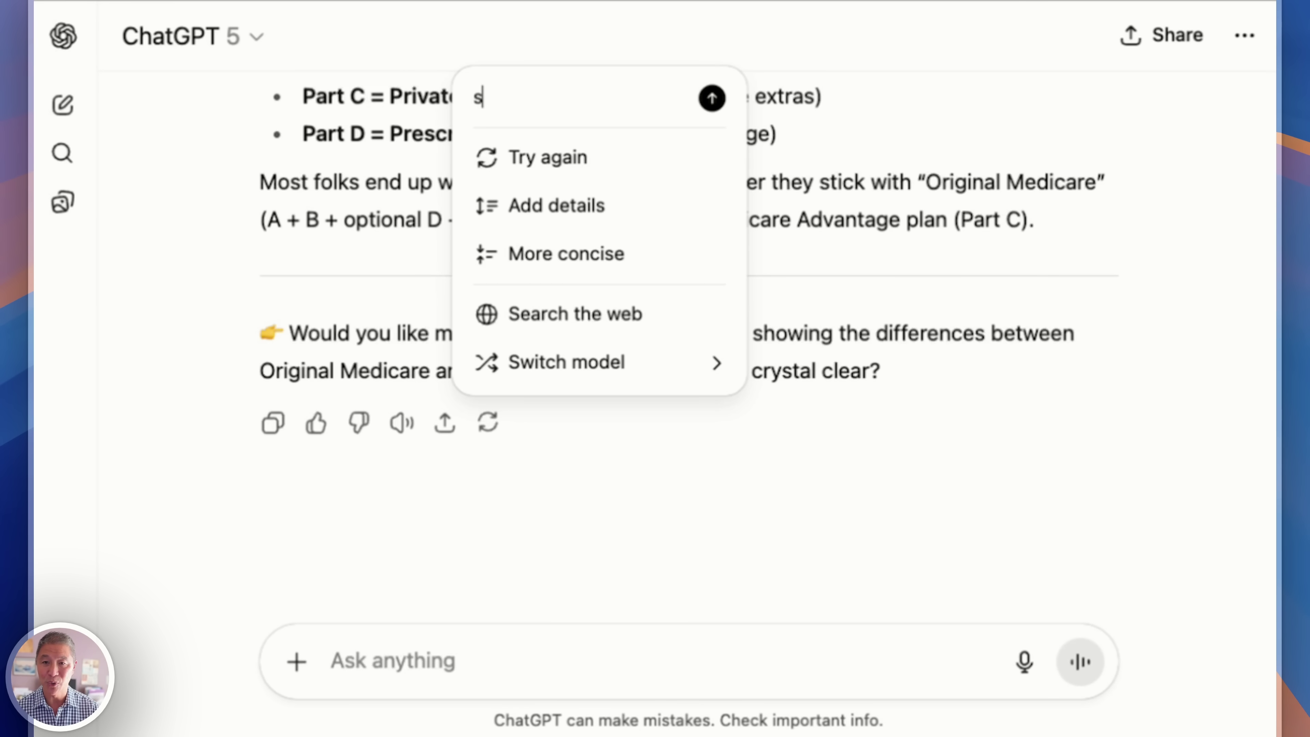
text(horter.)
key(BackSpace)
key(BackSpace)
key(BackSpace)
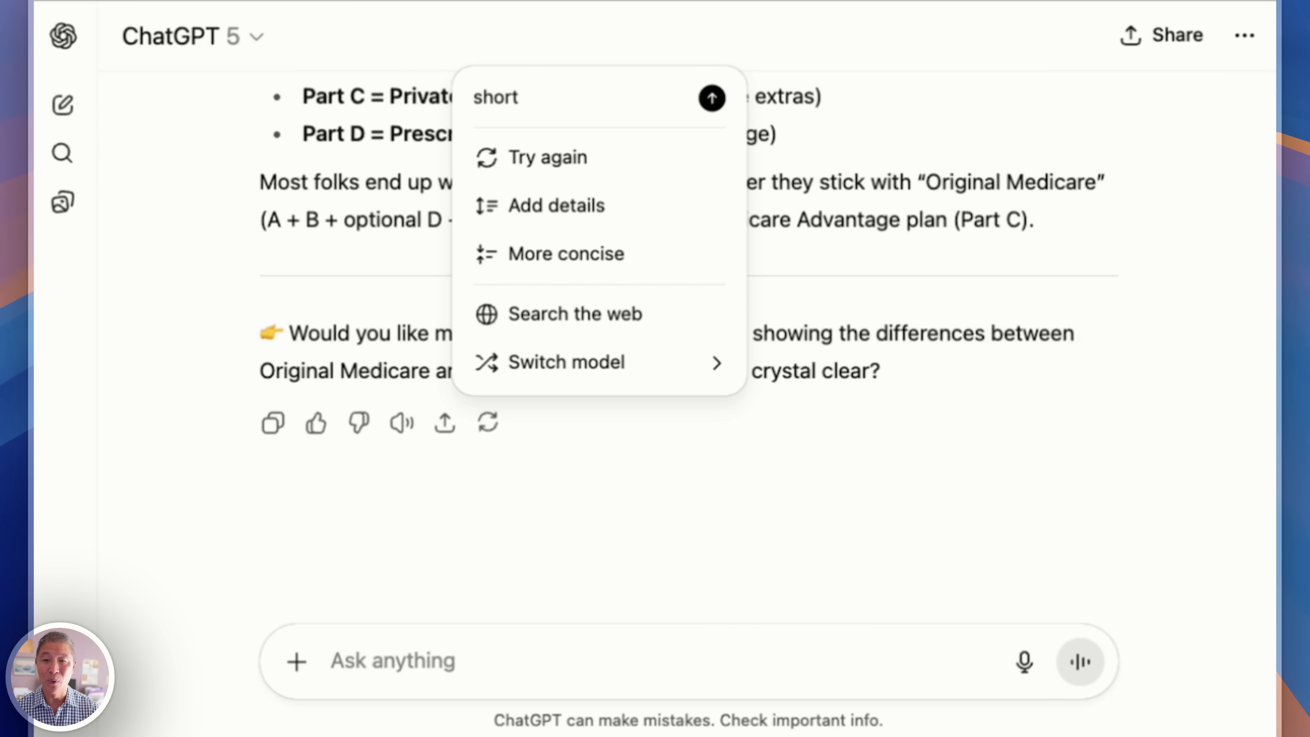
key(BackSpace)
key(BackSpace)
key(BackSpace)
key(BackSpace)
key(BackSpace)
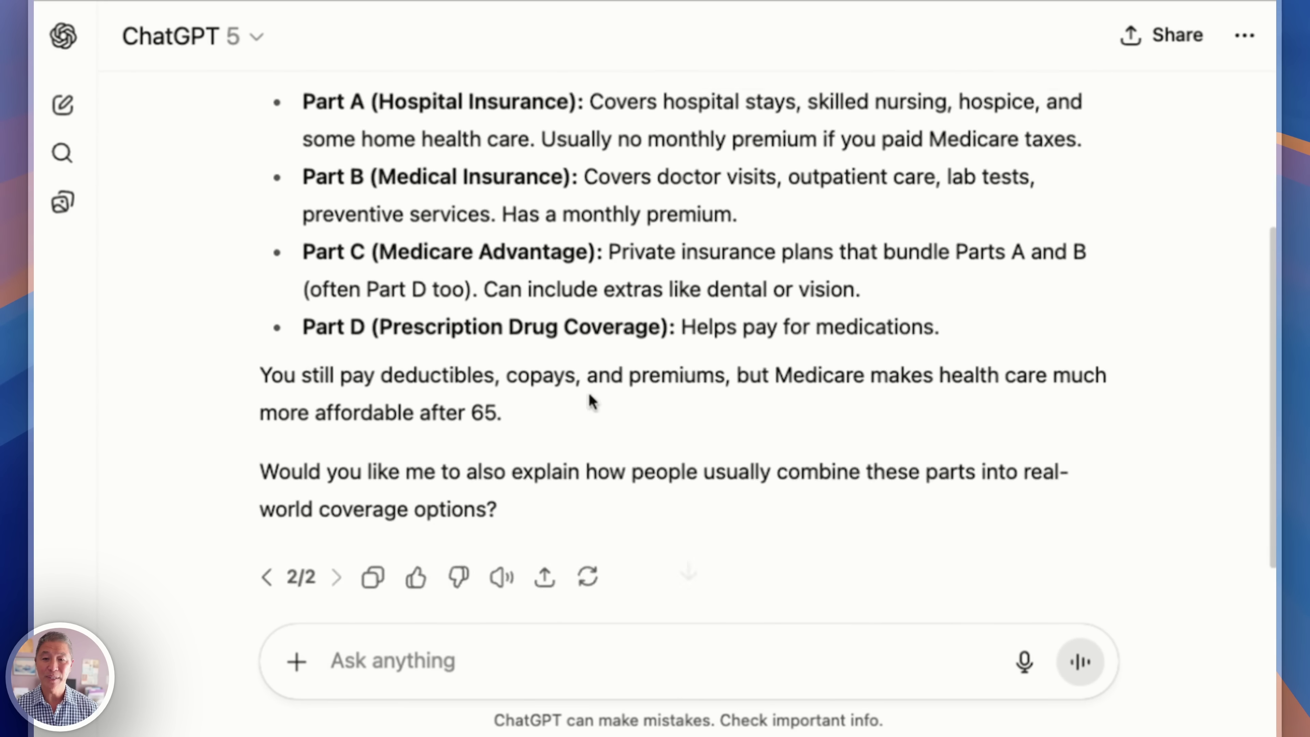
Scroll through the concise 2/2 Medicare answer covering Parts A–D and their costs.
scroll(592, 401, up, 3)
scroll(593, 402, down, 5)
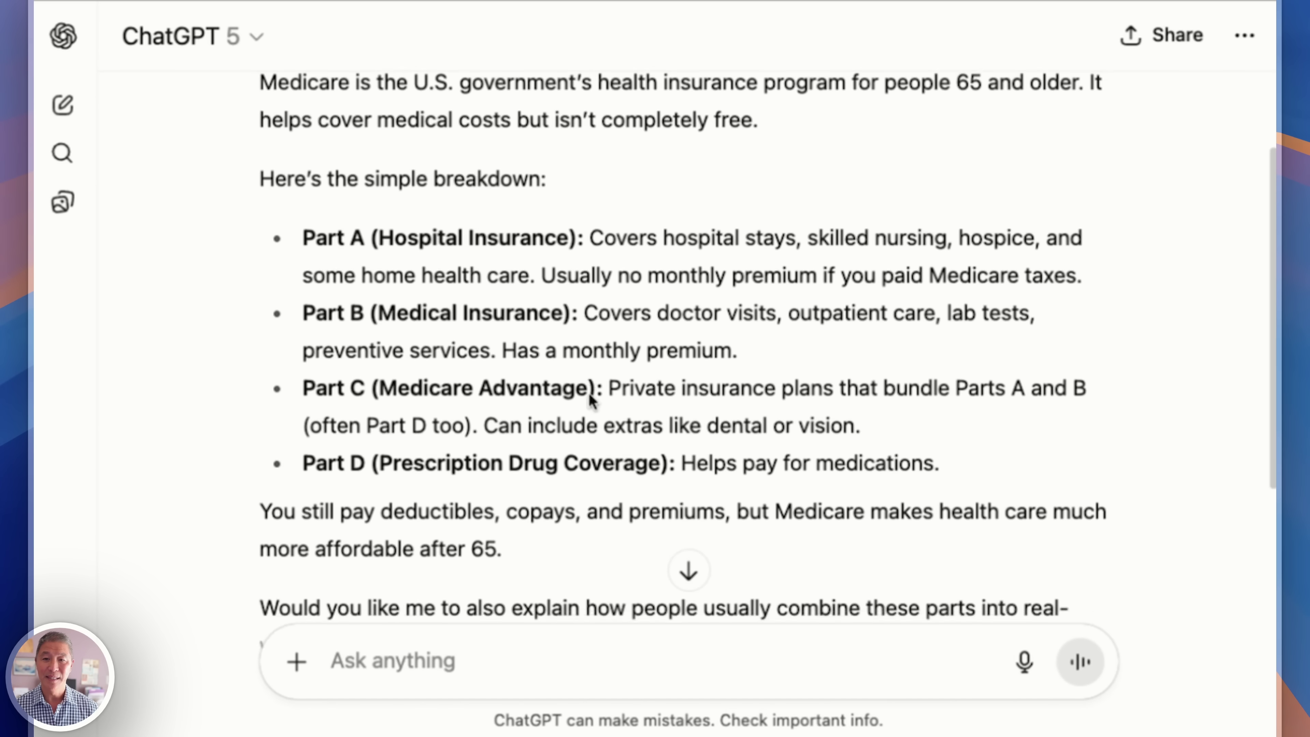
scroll(592, 401, up, 6)
scroll(591, 398, down, 5)
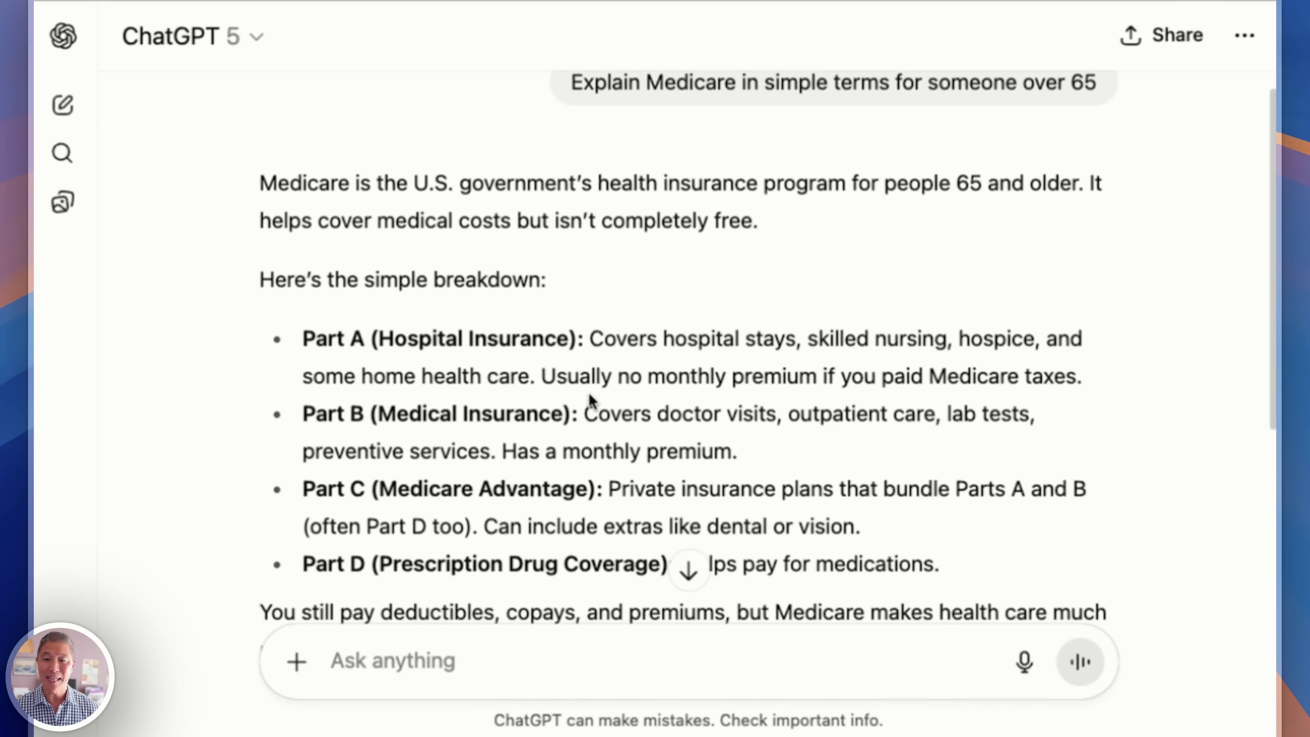
scroll(589, 398, down, 2)
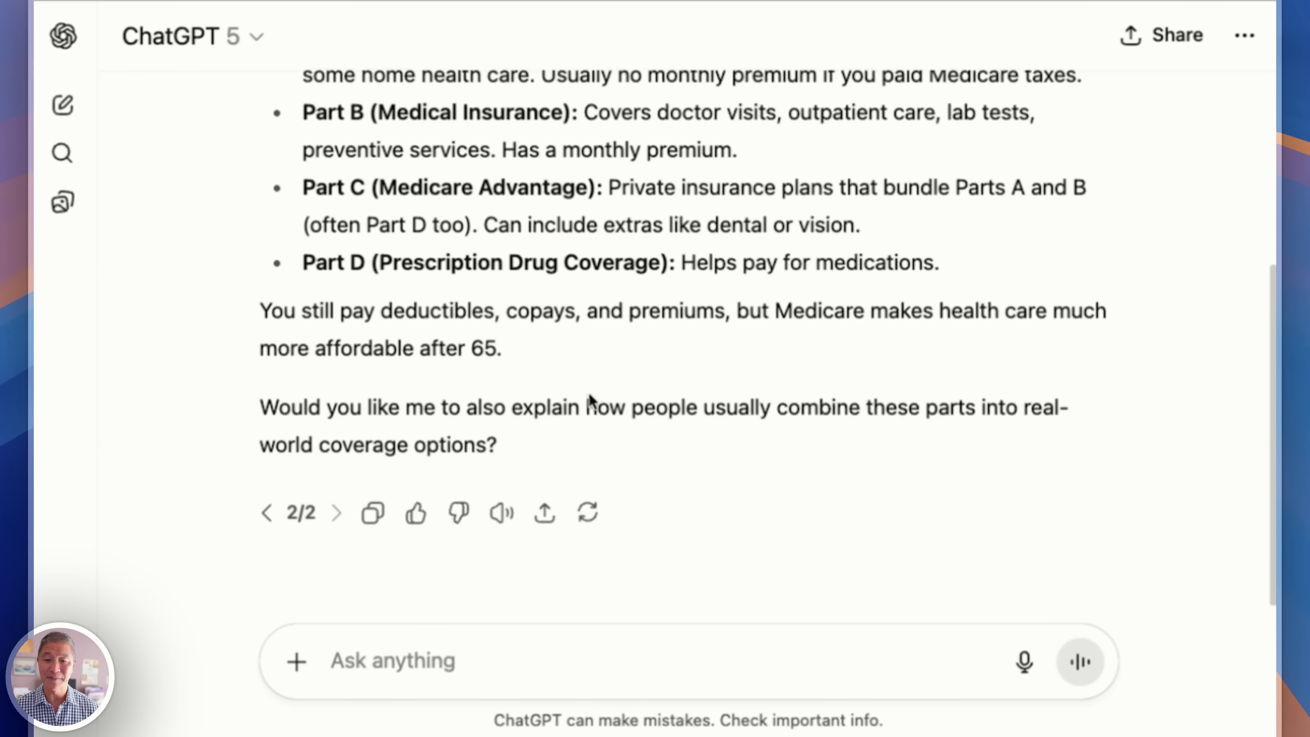
scroll(588, 403, up, 6)
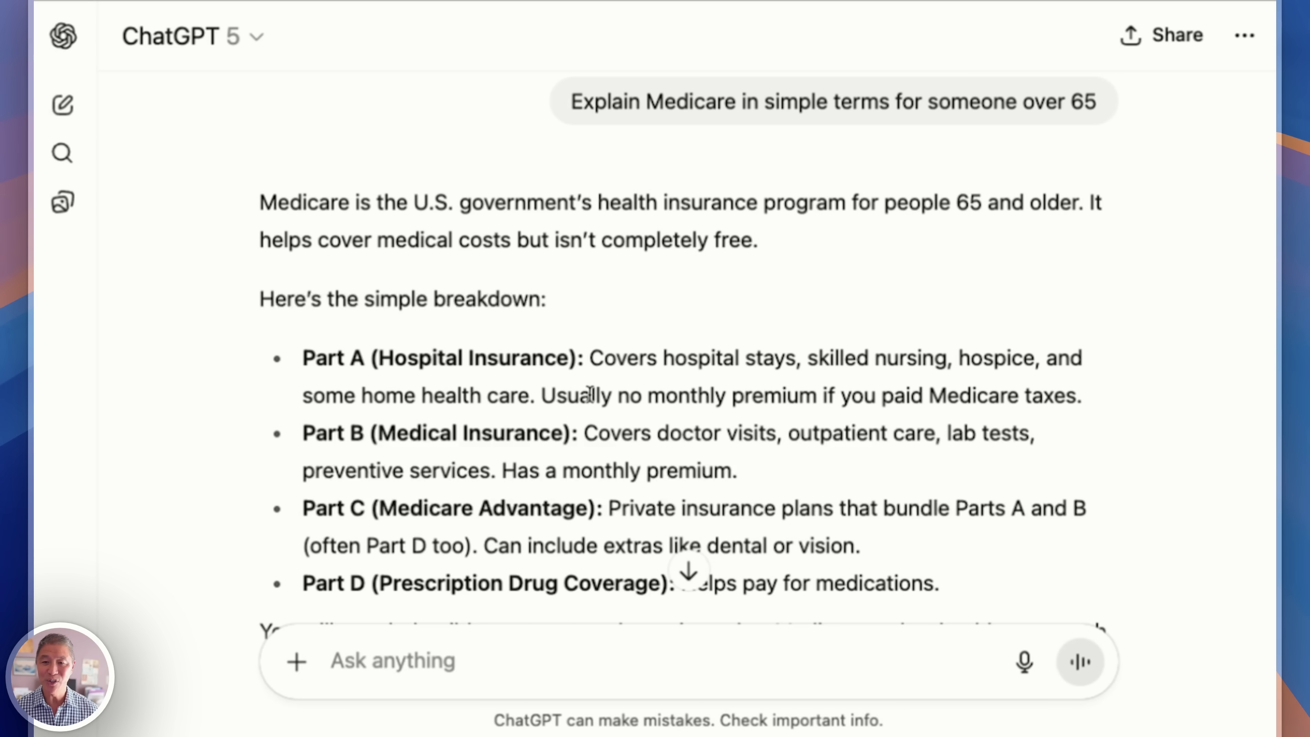
scroll(590, 395, down, 2)
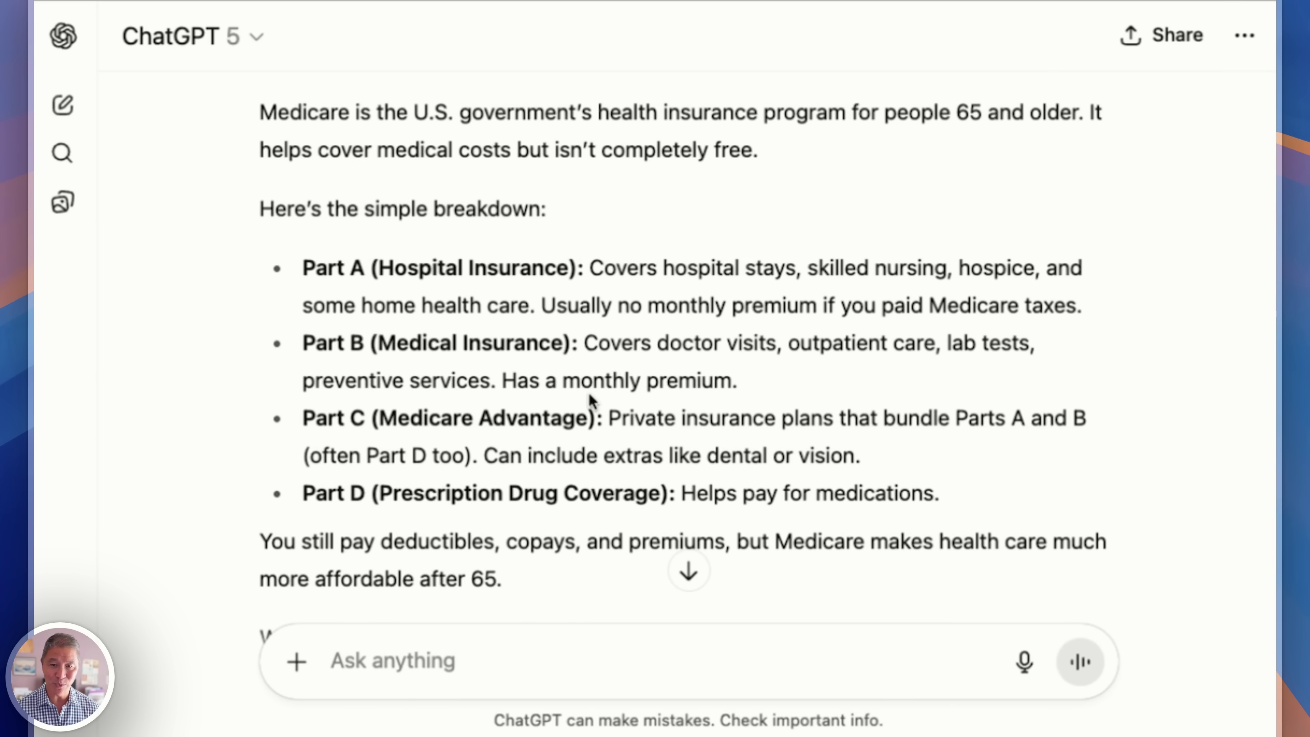